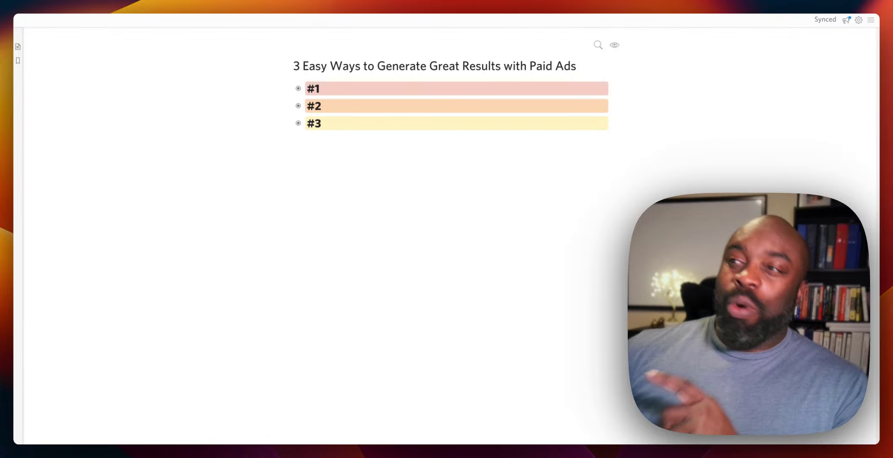
Expand bullet #1 in Workflowy to reveal 'Maintain Ad Relevancy with the Landing Page'.
{"action": "left_click", "coordinate": [293, 88]}
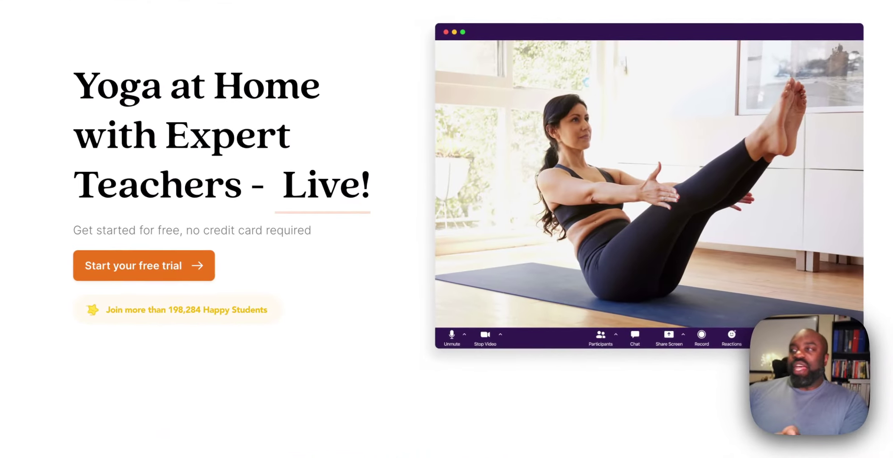
Scroll through the myyogateacher.com landing page sections, then back up to the hero.
{"action": "scroll", "coordinate": [446, 229], "scroll_direction": "down", "scroll_amount": 3}
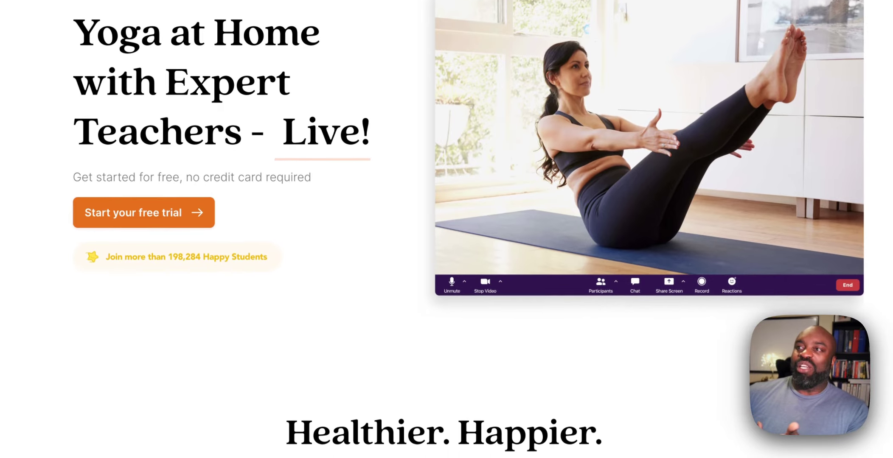
{"action": "scroll", "coordinate": [446, 229], "scroll_direction": "down", "scroll_amount": 7}
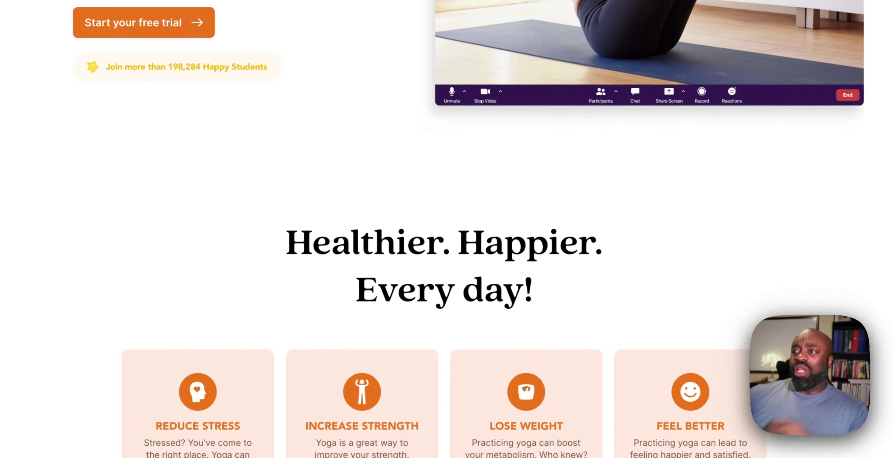
{"action": "scroll", "coordinate": [446, 229], "scroll_direction": "down", "scroll_amount": 10}
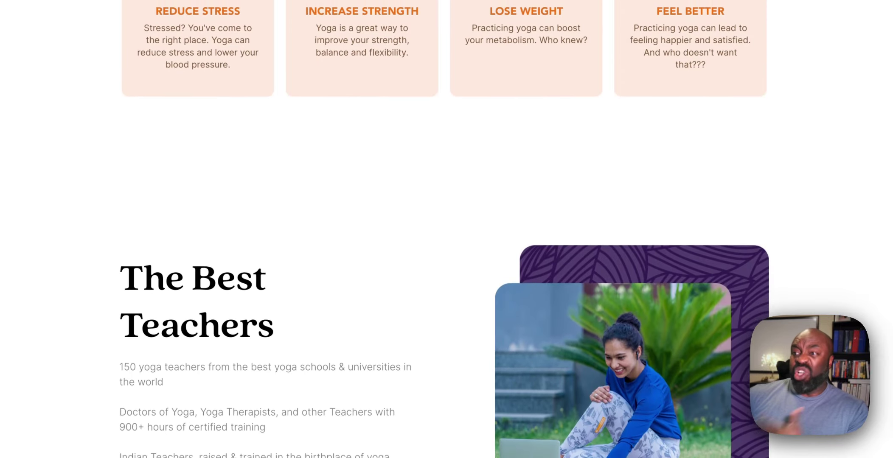
{"action": "scroll", "coordinate": [446, 229], "scroll_direction": "down", "scroll_amount": 9}
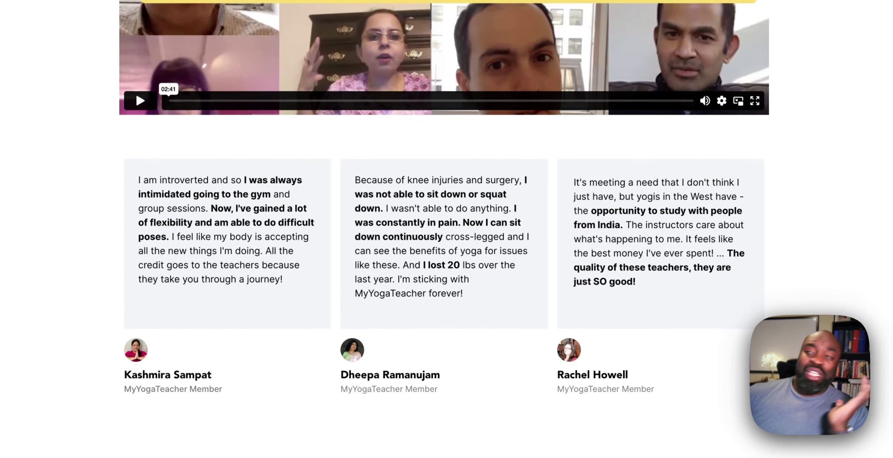
{"action": "scroll", "coordinate": [446, 229], "scroll_direction": "down", "scroll_amount": 11}
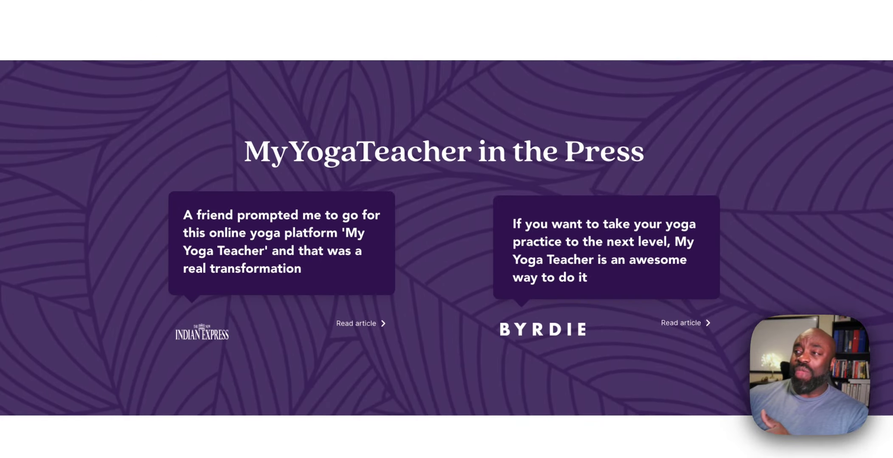
{"action": "scroll", "coordinate": [447, 230], "scroll_direction": "up", "scroll_amount": 15}
{"action": "scroll", "coordinate": [446, 229], "scroll_direction": "up", "scroll_amount": 20}
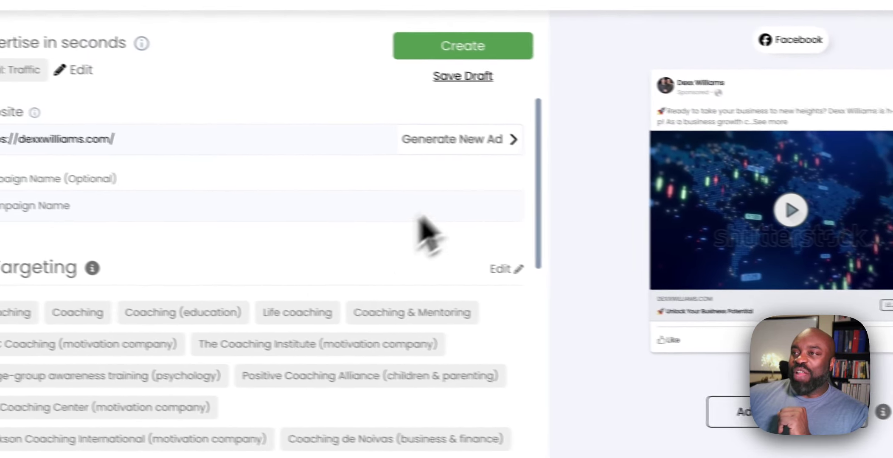
Start a new ad to reveal the language, business and name fields.
{"action": "left_click", "coordinate": [475, 148]}
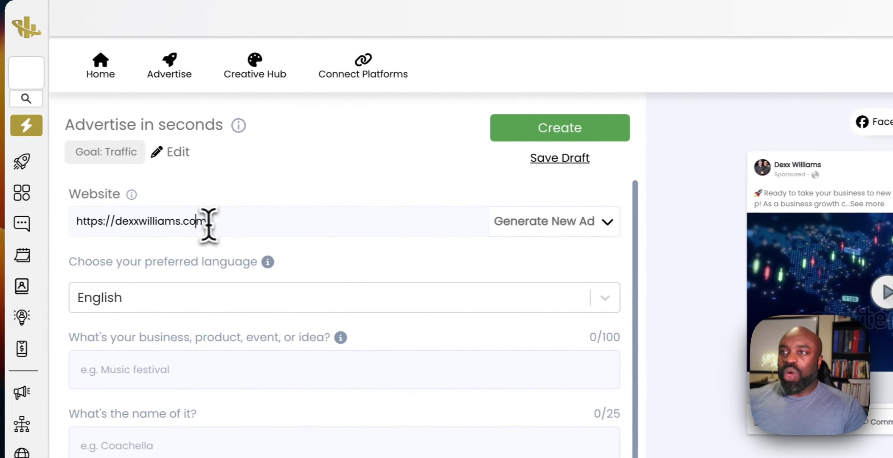
{"action": "key", "text": "super+a"}
{"action": "type", "text": "https://myyogateacher.com/"}
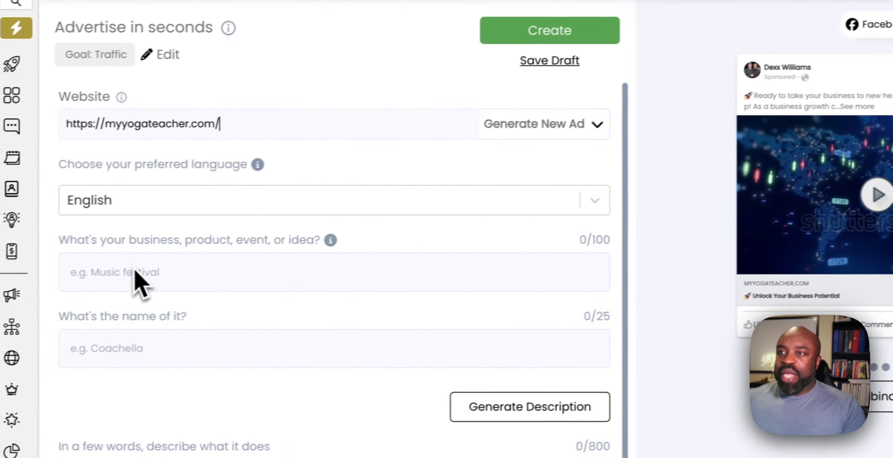
{"action": "left_click", "coordinate": [154, 269]}
{"action": "key", "text": "super+v"}
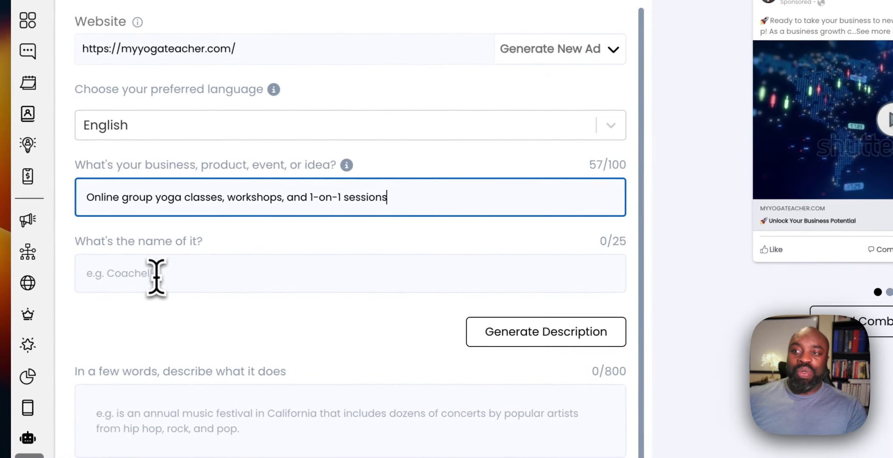
{"action": "left_click", "coordinate": [156, 273]}
{"action": "type", "text": "MyYogaTeacher"}
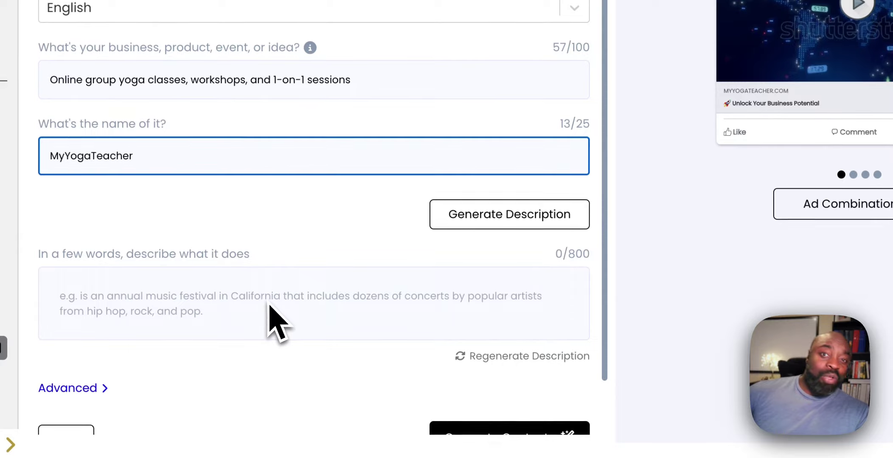
Generate an AI description of MyYogaTeacher's online yoga offering and reveal the optional offer setting.
{"action": "left_click", "coordinate": [364, 250]}
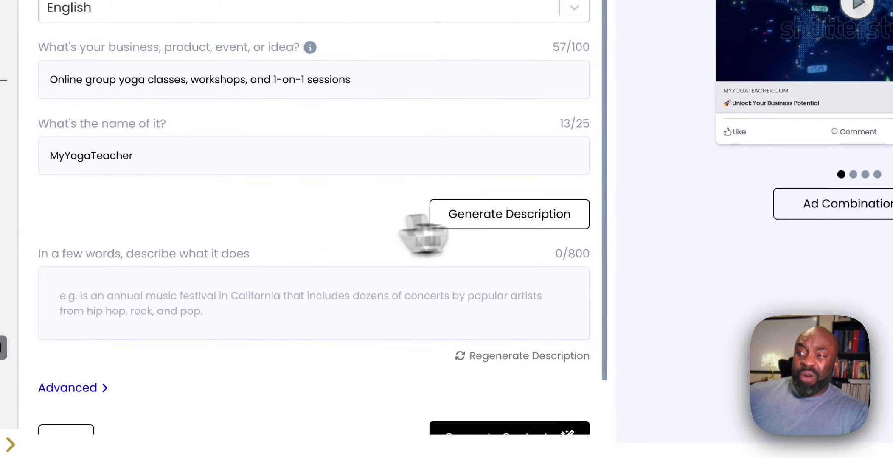
{"action": "left_click", "coordinate": [546, 216]}
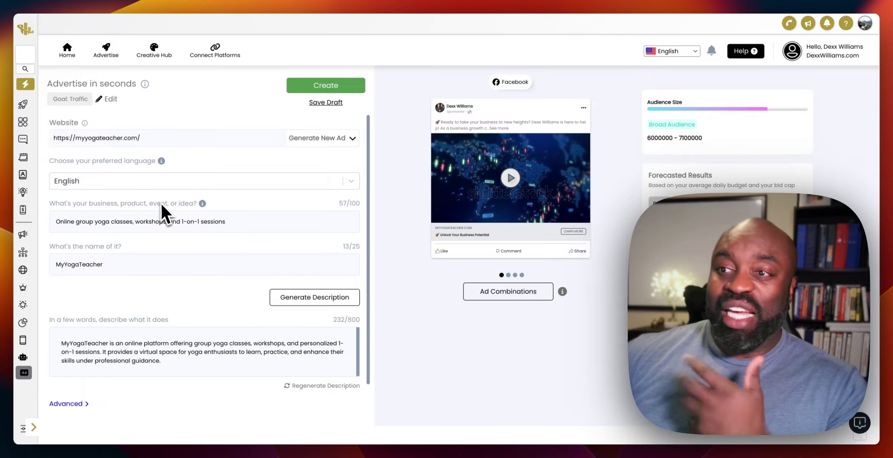
{"action": "scroll", "coordinate": [173, 284], "scroll_direction": "down", "scroll_amount": 1}
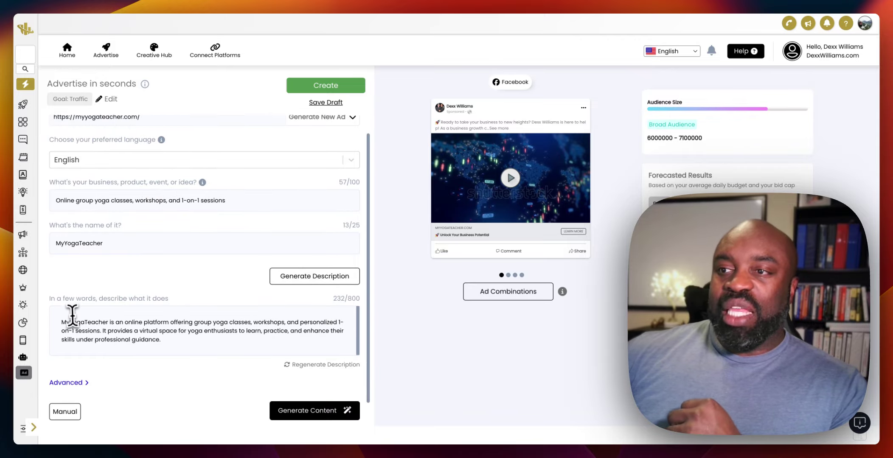
{"action": "left_click", "coordinate": [164, 330]}
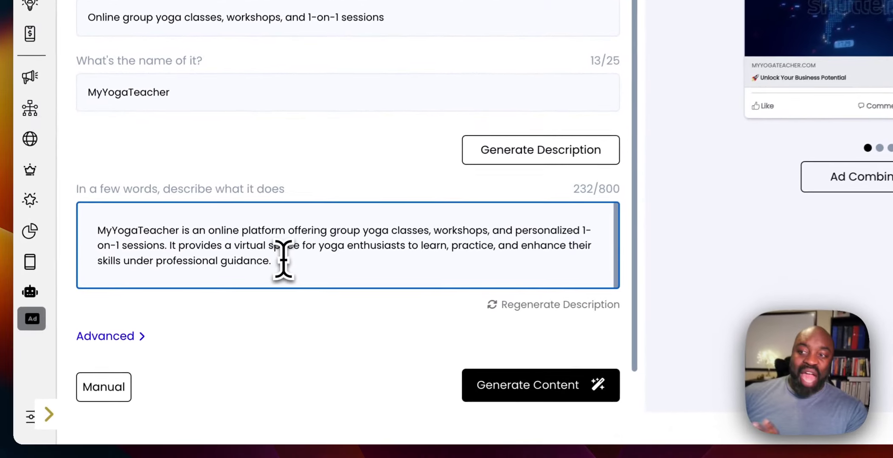
{"action": "left_click", "coordinate": [121, 337]}
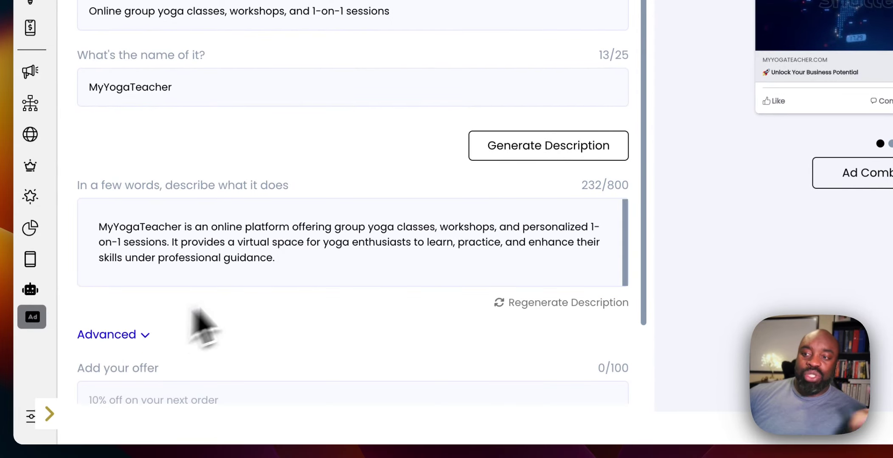
{"action": "scroll", "coordinate": [212, 324], "scroll_direction": "down", "scroll_amount": 3}
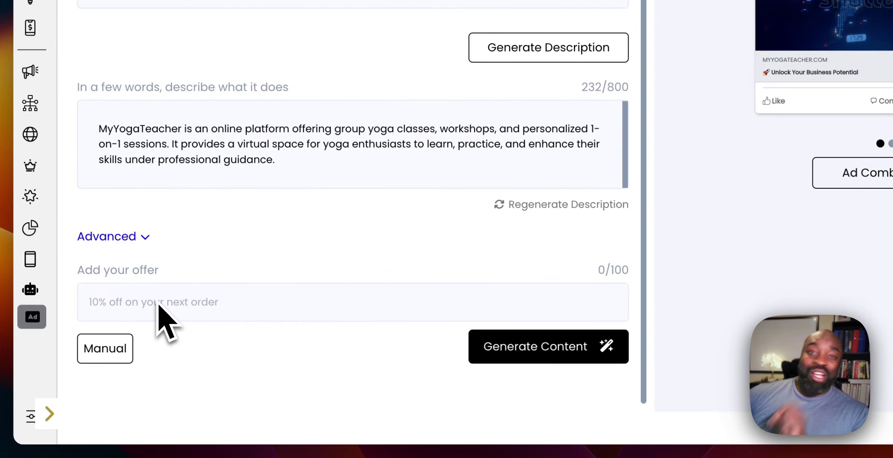
Generate the MyYogaTeacher ad and review its yoga targeting interests like Hatha, Kundalini and Ashtanga.
{"action": "left_click", "coordinate": [119, 237]}
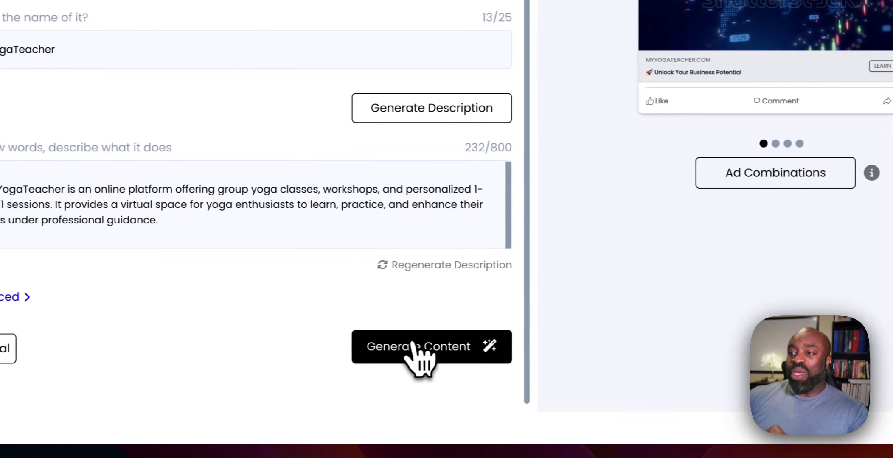
{"action": "left_click", "coordinate": [412, 344]}
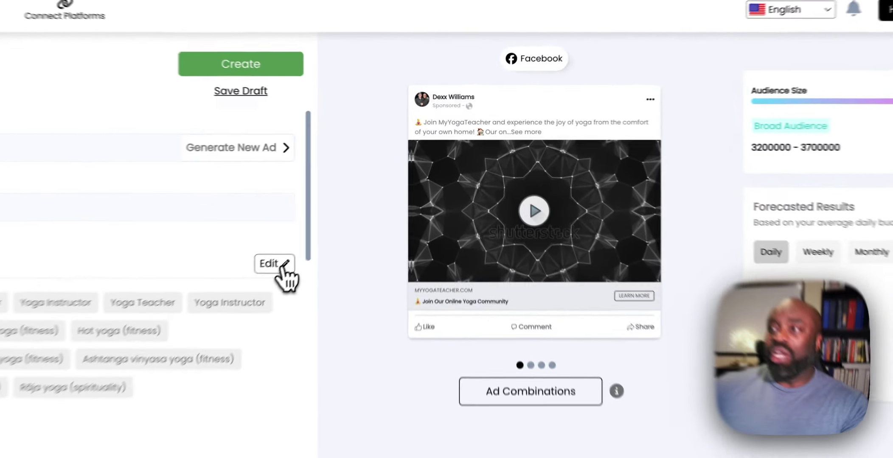
{"action": "left_click", "coordinate": [272, 264]}
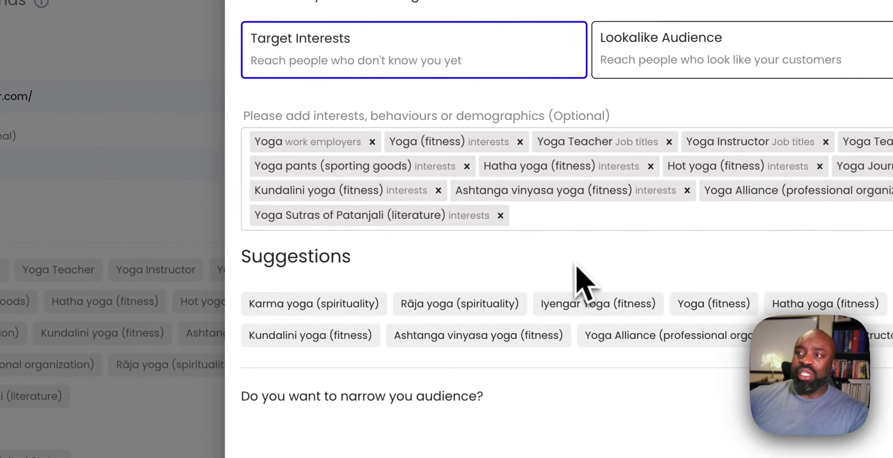
{"action": "scroll", "coordinate": [575, 284], "scroll_direction": "down", "scroll_amount": 3}
{"action": "left_click", "coordinate": [96, 186]}
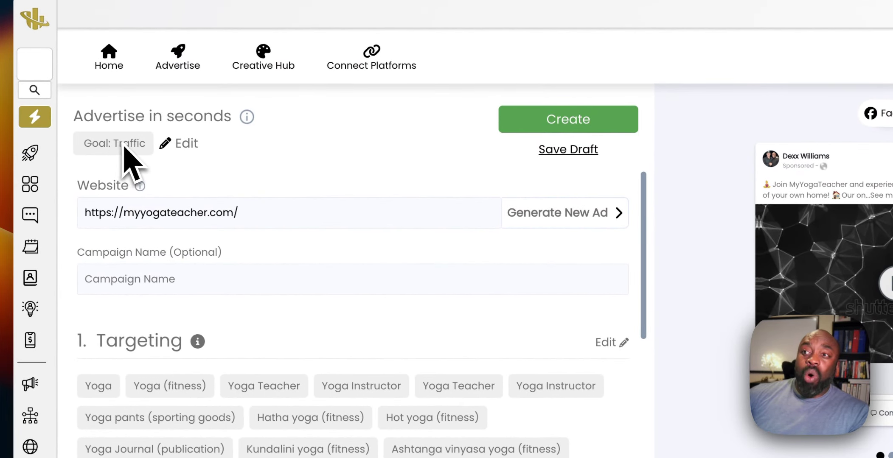
{"action": "left_click", "coordinate": [189, 151]}
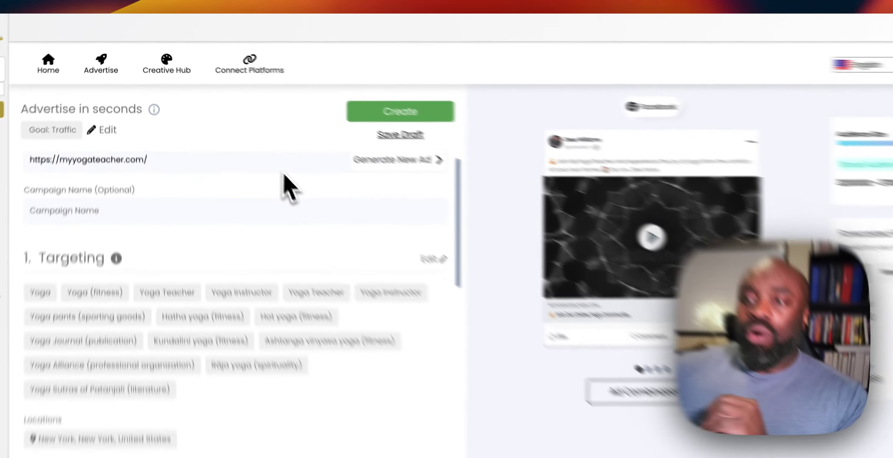
{"action": "scroll", "coordinate": [348, 255], "scroll_direction": "down", "scroll_amount": 3}
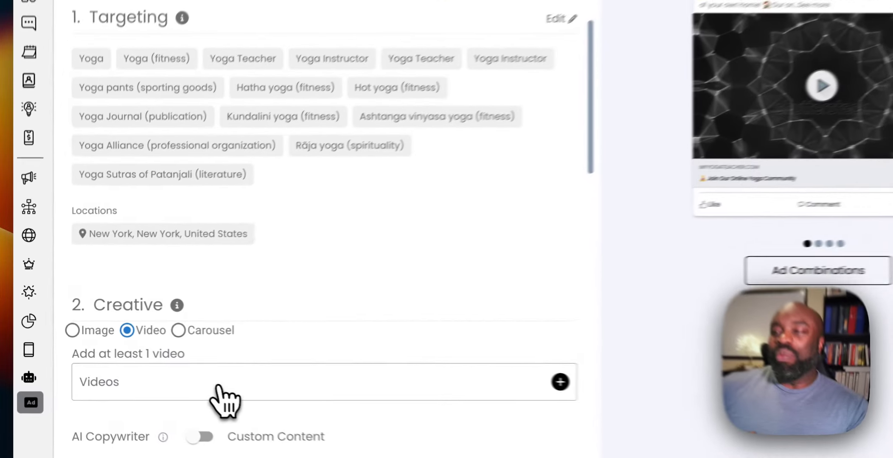
Add three Shutterstock clips found by searching 'yoga' to the ad's videos.
{"action": "left_click", "coordinate": [154, 366]}
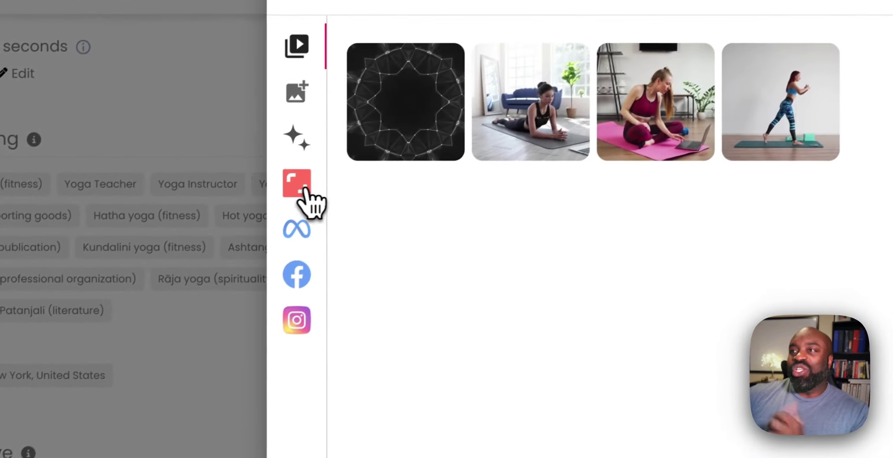
{"action": "left_click", "coordinate": [359, 129]}
{"action": "left_click", "coordinate": [309, 152]}
{"action": "type", "text": "yoga"}
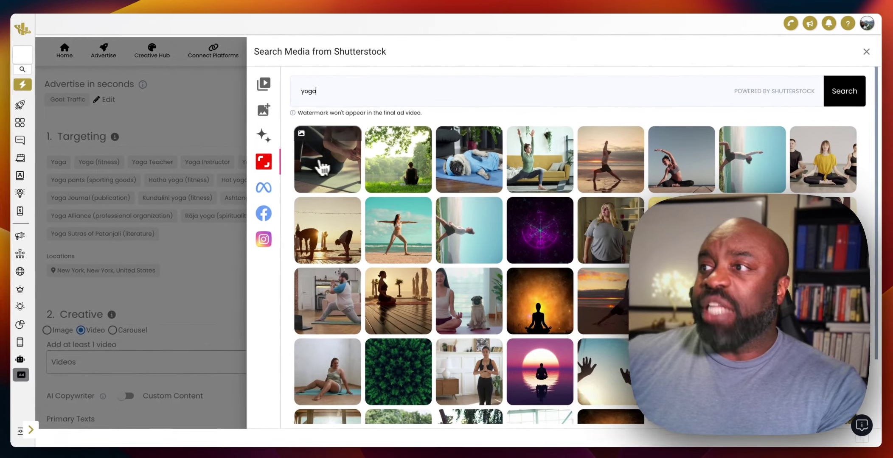
{"action": "left_click", "coordinate": [318, 167]}
{"action": "left_click", "coordinate": [569, 183]}
{"action": "left_click", "coordinate": [706, 184]}
{"action": "left_click", "coordinate": [220, 247]}
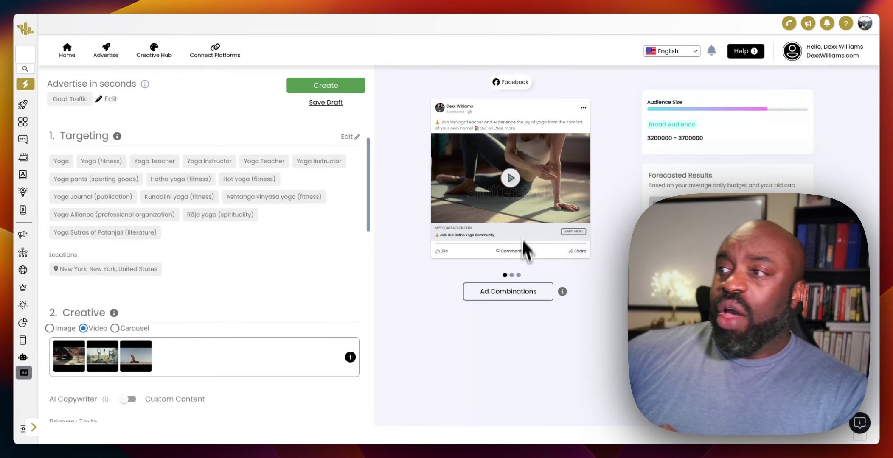
Preview the second ad combination, 'Enhance Your Yoga Skills Today', with a living-room yoga clip.
{"action": "left_click", "coordinate": [511, 275]}
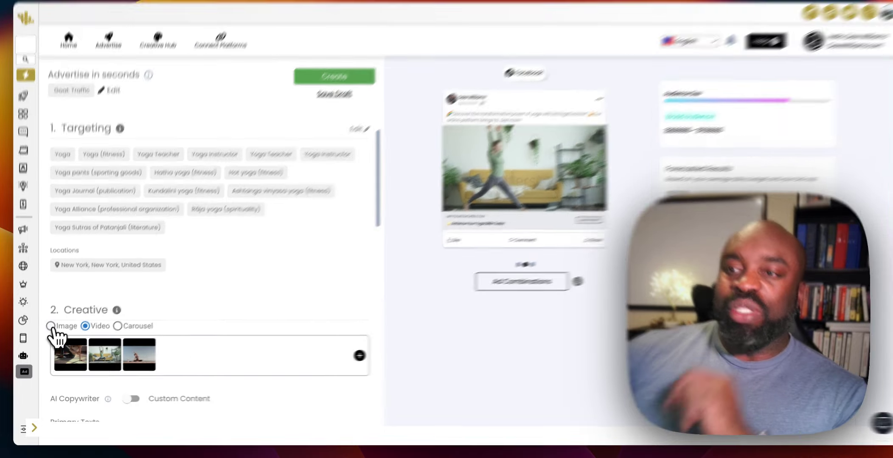
Switch the creative type to Image and bring up the OpenAI image generator.
{"action": "left_click", "coordinate": [50, 328]}
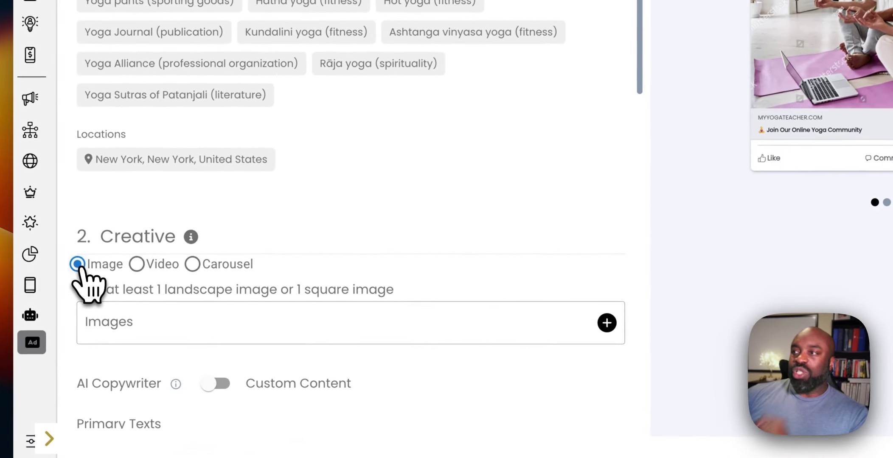
{"action": "left_click", "coordinate": [98, 326]}
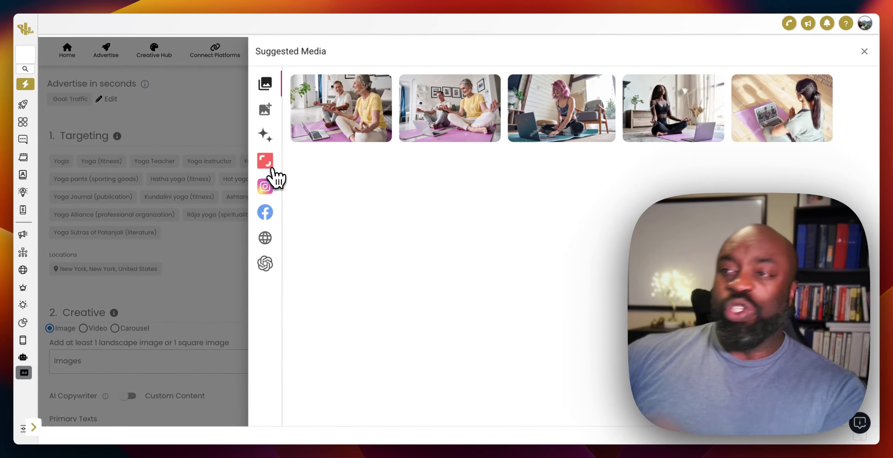
{"action": "left_click", "coordinate": [265, 264]}
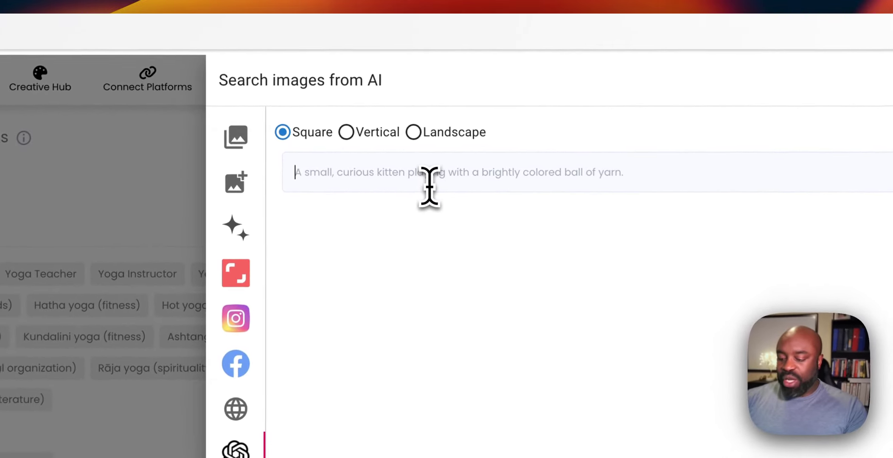
Generate a square image of a young woman doing yoga on a beach at sunrise and enlarge it.
{"action": "left_click", "coordinate": [430, 187]}
{"action": "type", "text": "a"}
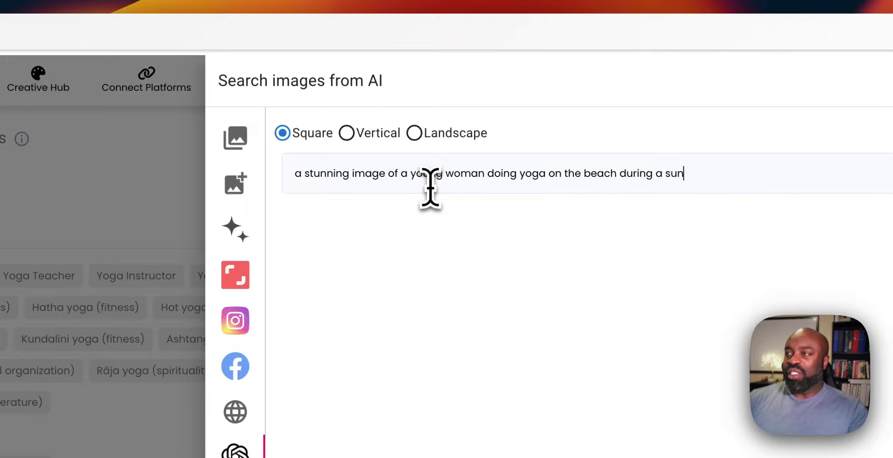
{"action": "type", "text": "e"}
{"action": "left_click", "coordinate": [853, 104]}
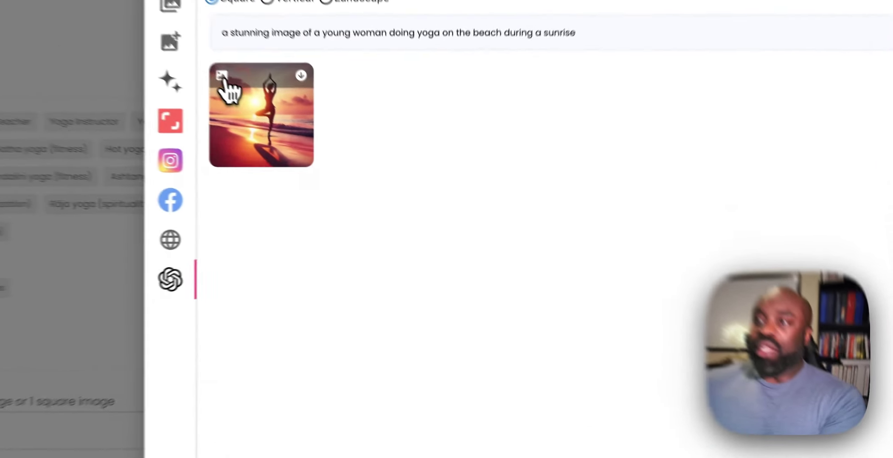
{"action": "left_click", "coordinate": [297, 130]}
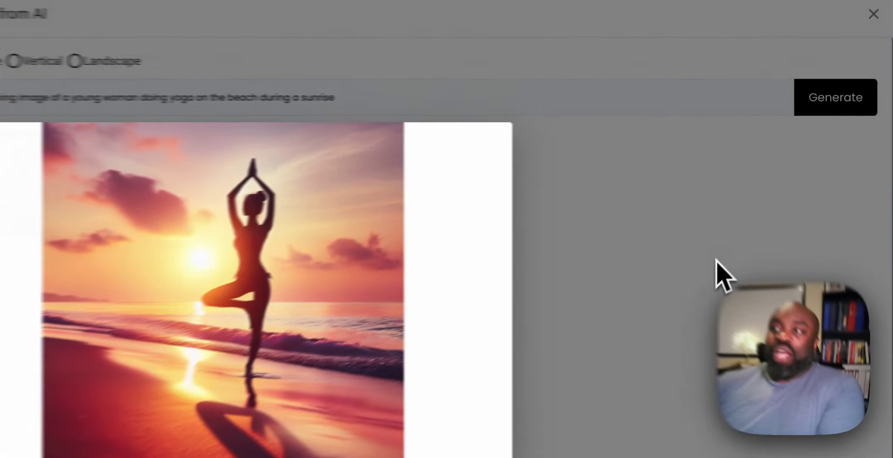
Revise the prompt to an older man doing yoga in a park at sunset, then generate and preview it.
{"action": "left_click", "coordinate": [693, 182]}
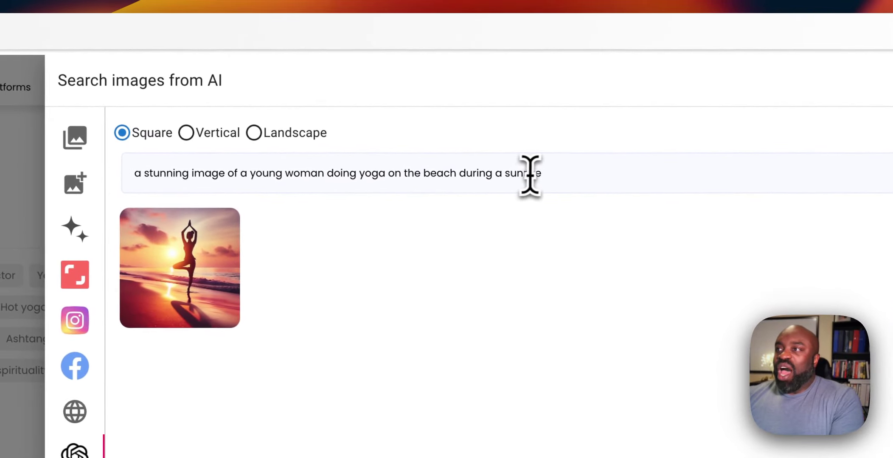
{"action": "left_click_drag", "start_coordinate": [548, 172], "coordinate": [397, 175]}
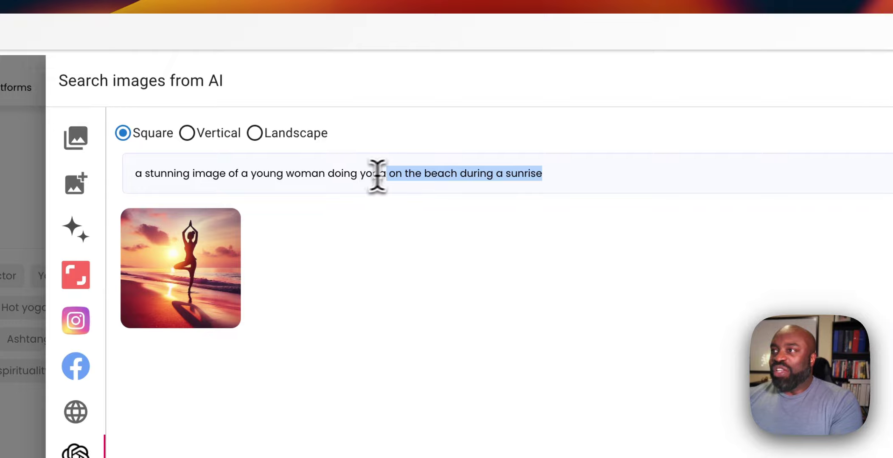
{"action": "type", "text": "i"}
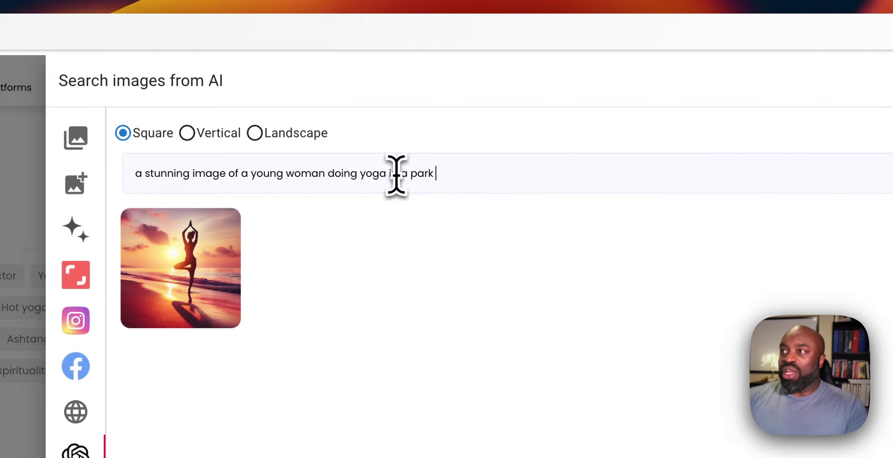
{"action": "type", "text": "n a park during sunse"}
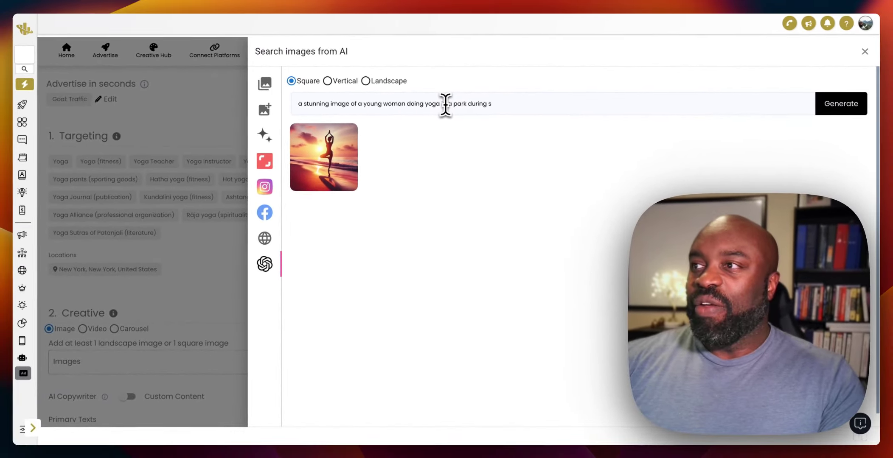
{"action": "double_click", "coordinate": [392, 104]}
{"action": "key", "text": "BackSpace"}
{"action": "key", "text": "BackSpace"}
{"action": "key", "text": "BackSpace"}
{"action": "key", "text": "BackSpace"}
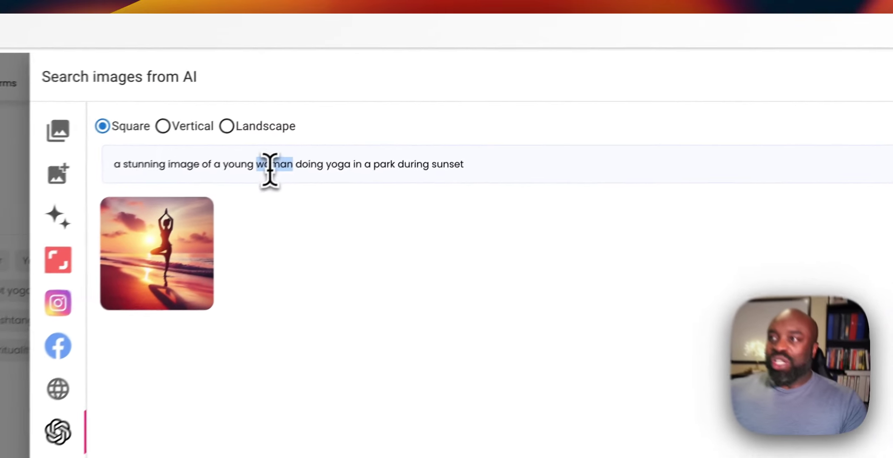
{"action": "key", "text": "BackSpace"}
{"action": "key", "text": "BackSpace"}
{"action": "key", "text": "BackSpace"}
{"action": "key", "text": "BackSpace"}
{"action": "type", "text": "n older man"}
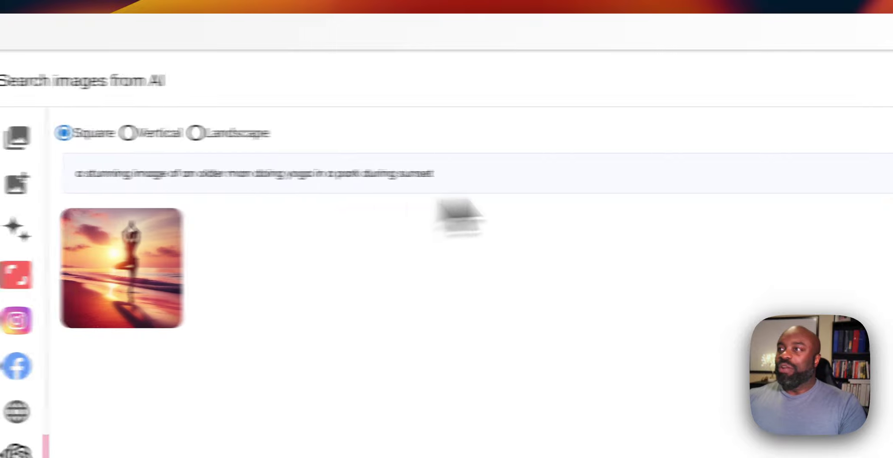
{"action": "left_click", "coordinate": [829, 184]}
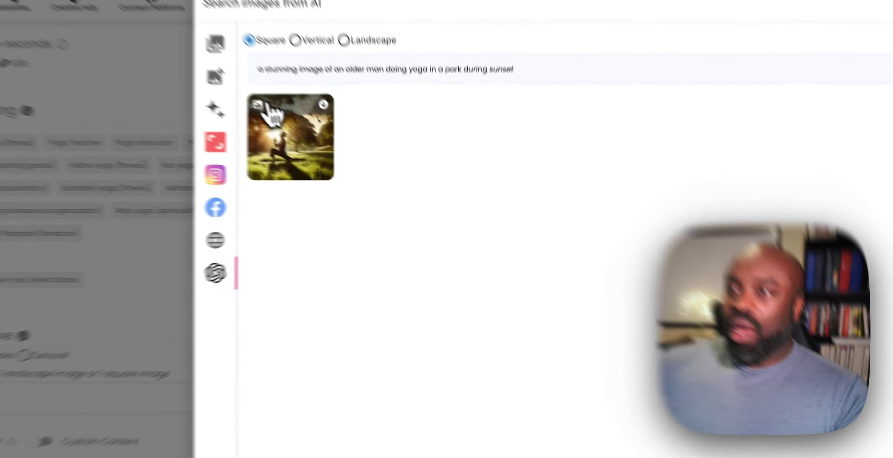
{"action": "left_click", "coordinate": [267, 108]}
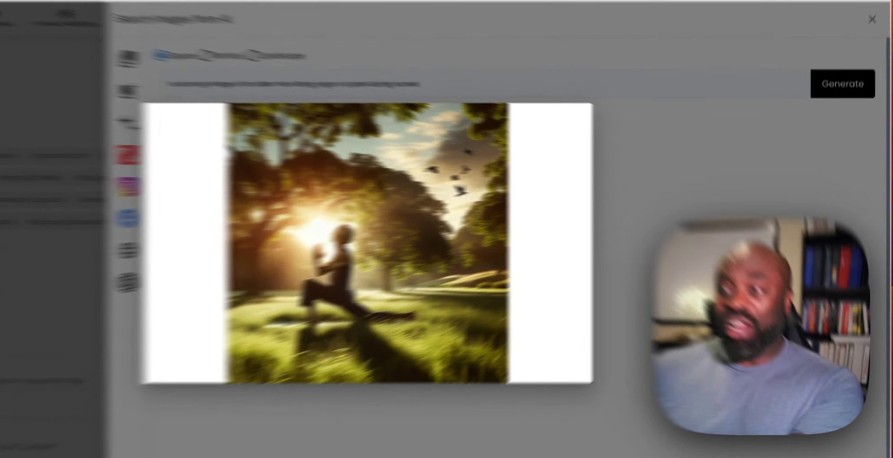
{"action": "key", "text": "Escape"}
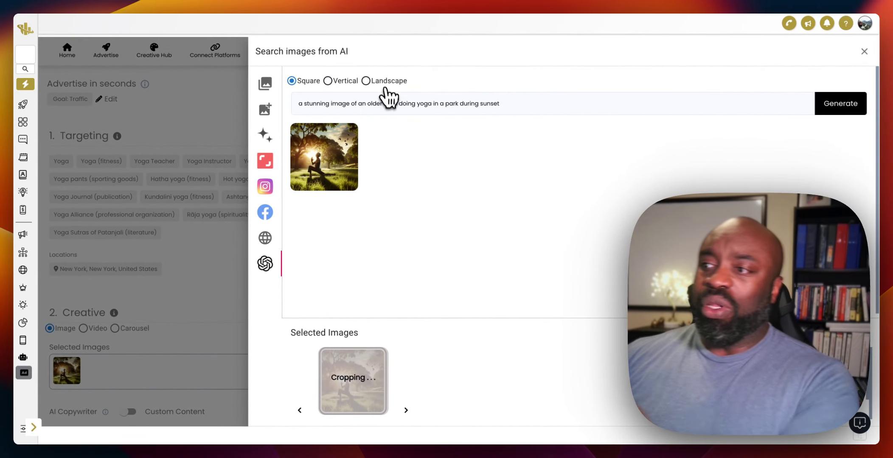
Close the AI image panel and review the ad's Primary Texts and Headlines.
{"action": "left_click", "coordinate": [207, 276]}
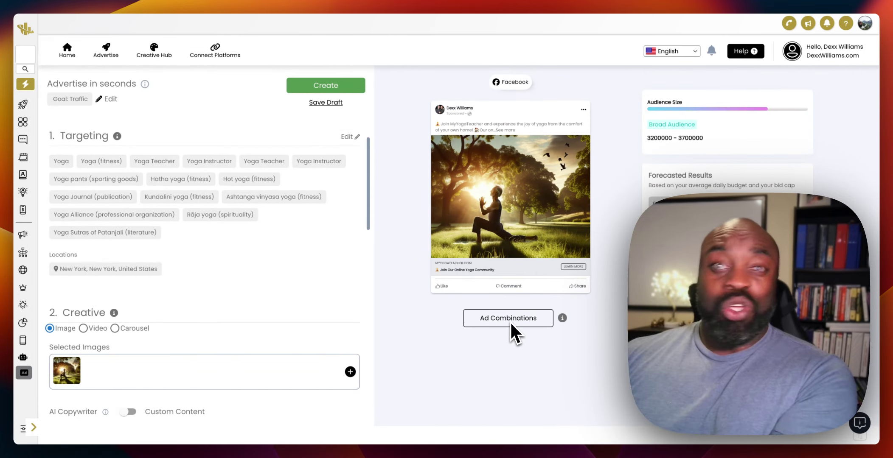
{"action": "scroll", "coordinate": [287, 229], "scroll_direction": "down", "scroll_amount": 3}
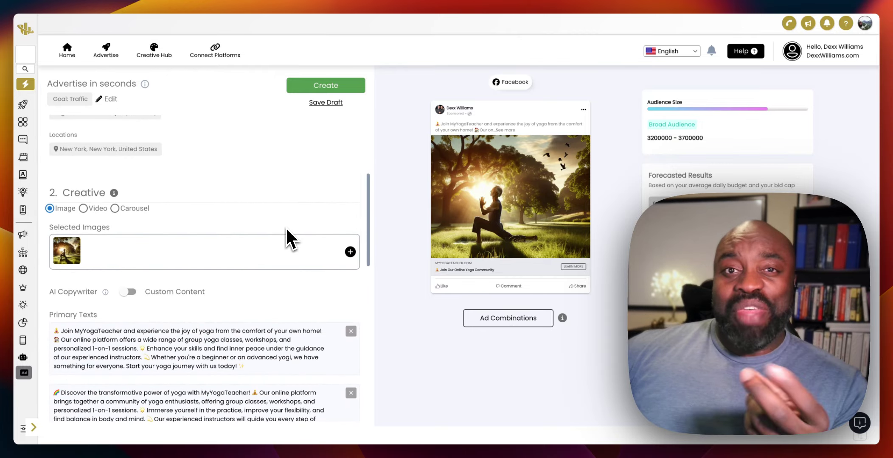
{"action": "scroll", "coordinate": [286, 229], "scroll_direction": "down", "scroll_amount": 3}
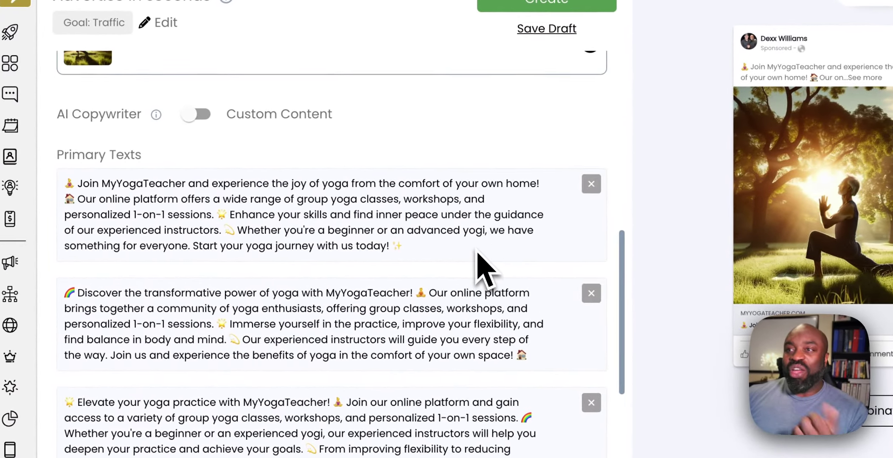
{"action": "scroll", "coordinate": [482, 270], "scroll_direction": "down", "scroll_amount": 1}
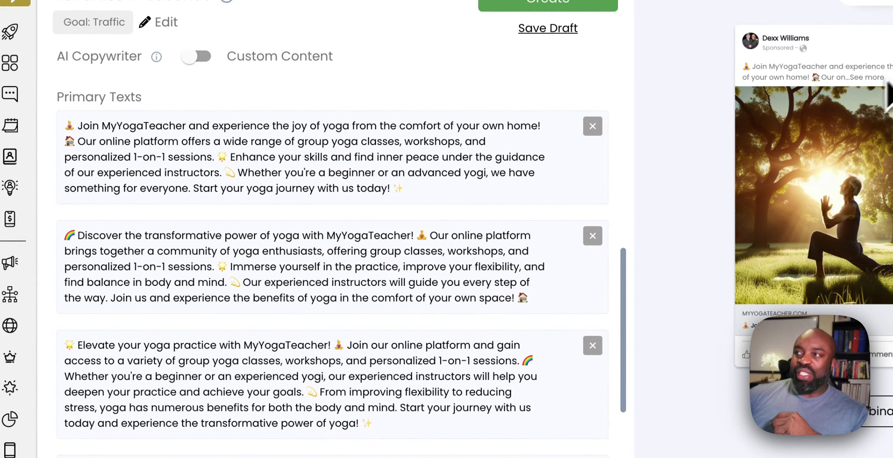
{"action": "scroll", "coordinate": [265, 279], "scroll_direction": "down", "scroll_amount": 8}
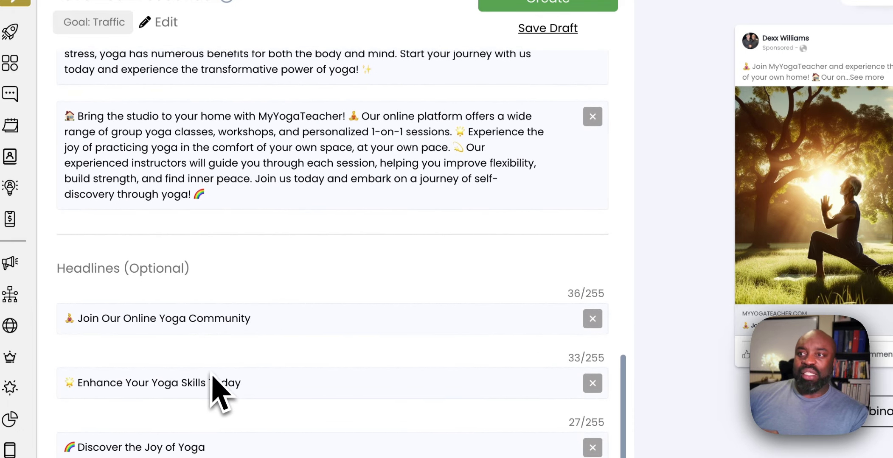
{"action": "scroll", "coordinate": [212, 377], "scroll_direction": "up", "scroll_amount": 5}
{"action": "scroll", "coordinate": [212, 378], "scroll_direction": "up", "scroll_amount": 10}
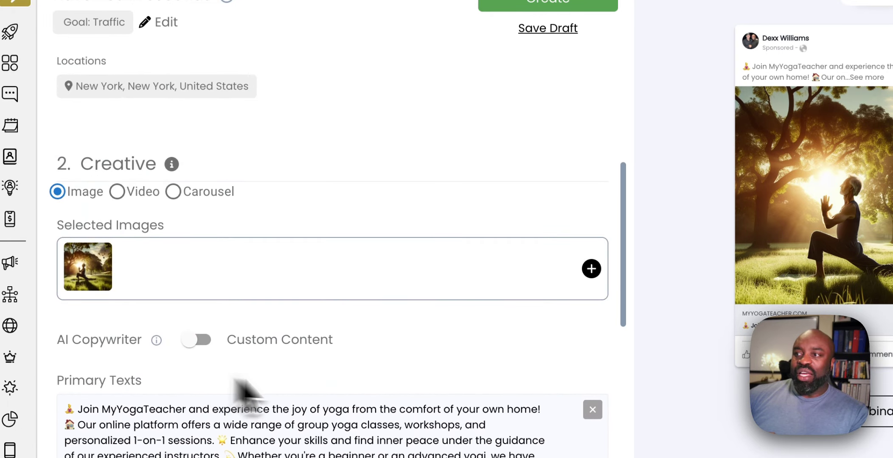
{"action": "scroll", "coordinate": [331, 254], "scroll_direction": "down", "scroll_amount": 5}
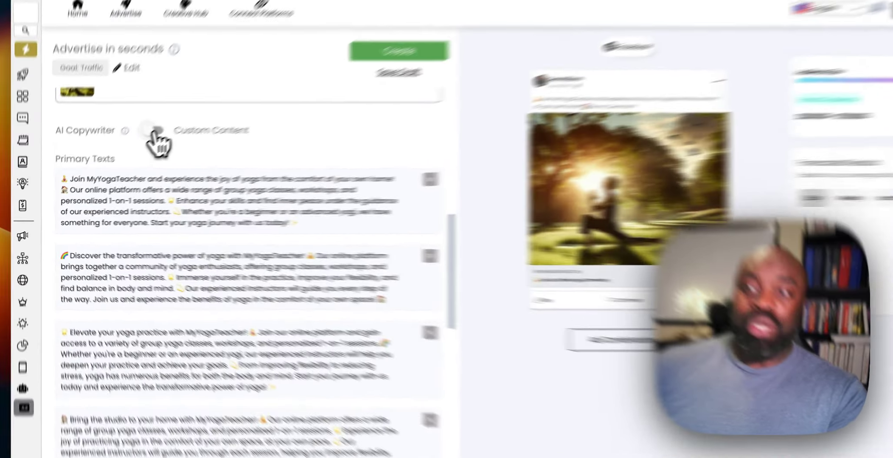
Toggle Custom Content on and back off to keep the AI-written ad texts.
{"action": "left_click", "coordinate": [154, 130]}
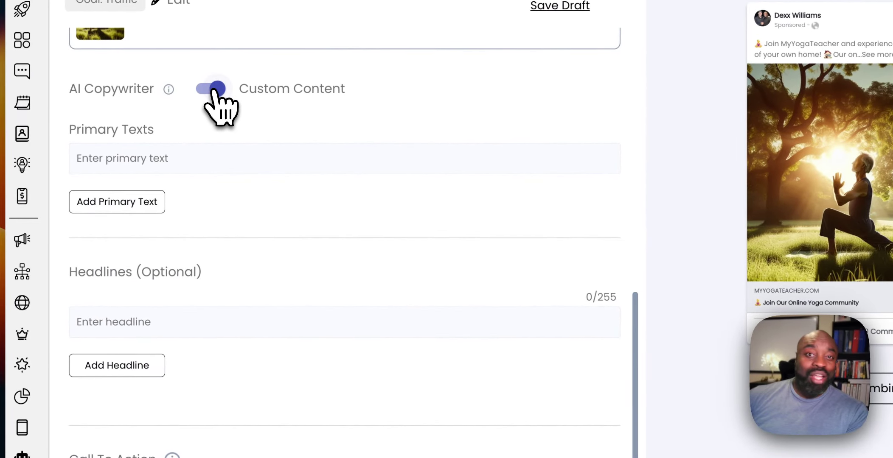
{"action": "left_click", "coordinate": [153, 131]}
{"action": "scroll", "coordinate": [393, 379], "scroll_direction": "down", "scroll_amount": 3}
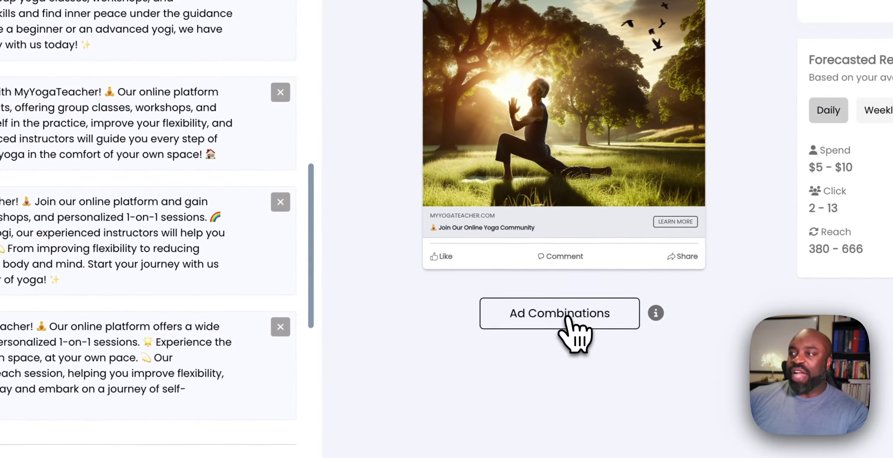
View the text and headline combinations, then scroll to the Learn More call to action and $10 budget.
{"action": "left_click", "coordinate": [569, 317]}
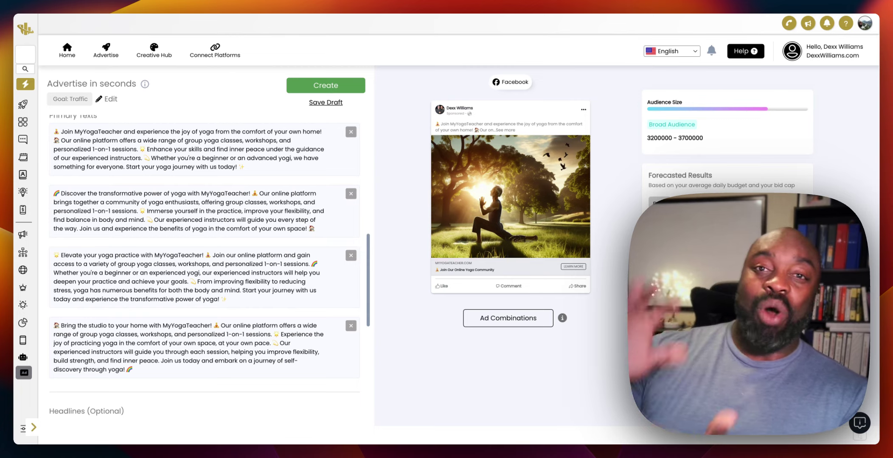
{"action": "scroll", "coordinate": [295, 358], "scroll_direction": "down", "scroll_amount": 7}
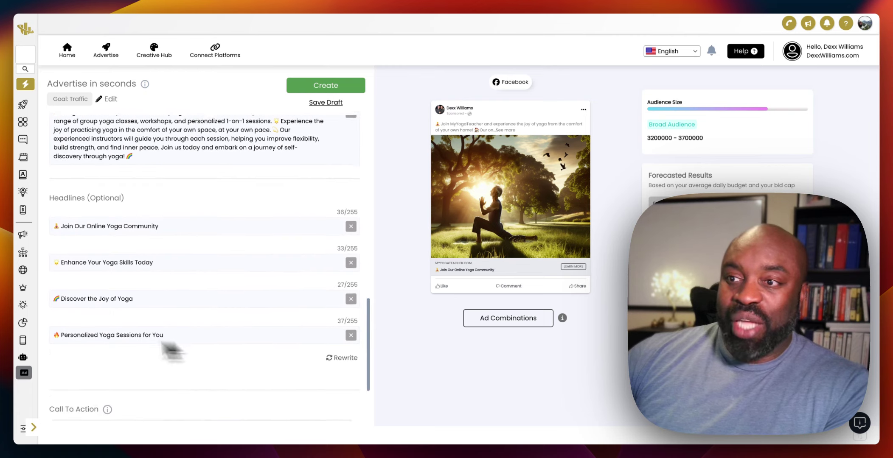